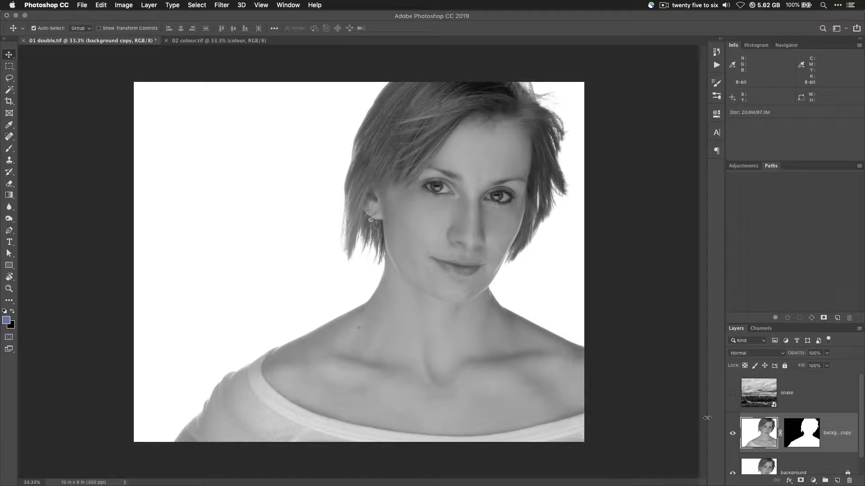
# Show and hide the snake landscape layer and review the layer stack beneath it.
pyautogui.click(732, 393)
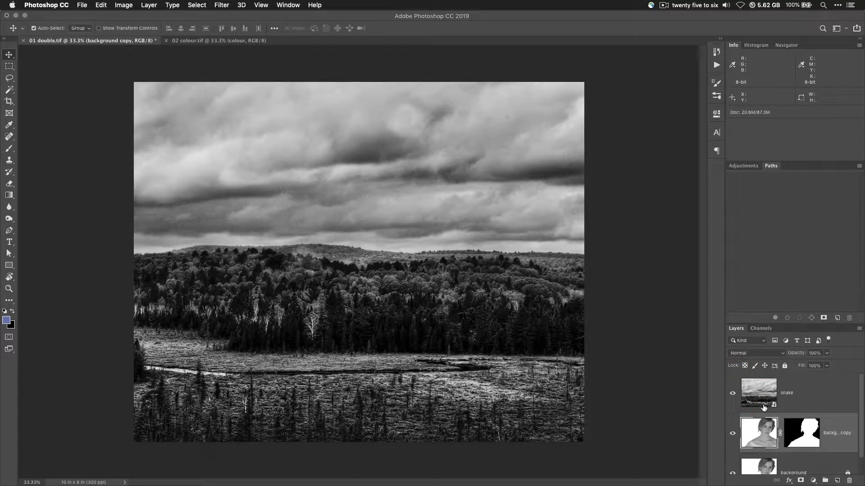
pyautogui.click(732, 394)
pyautogui.scroll(-2, 748, 407)
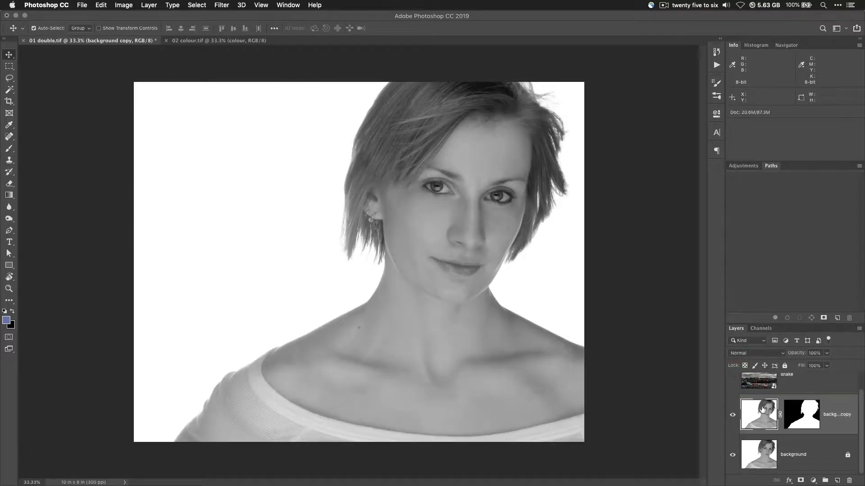
pyautogui.scroll(1, 764, 421)
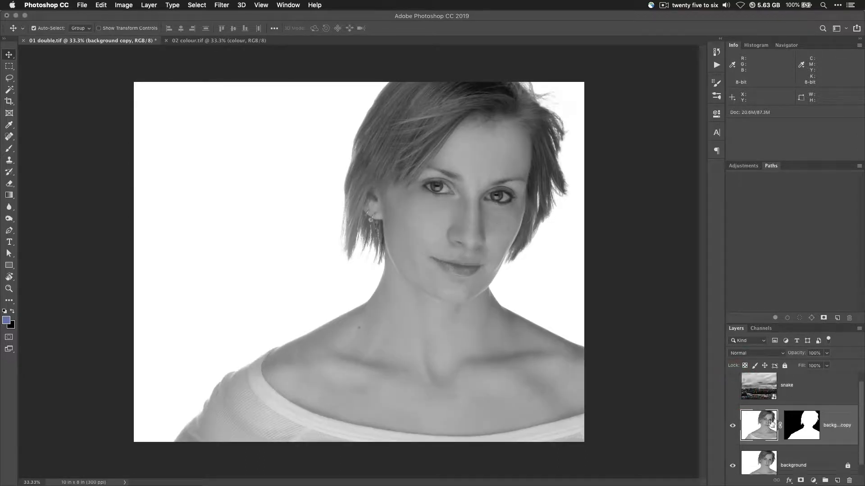
pyautogui.scroll(-1, 770, 418)
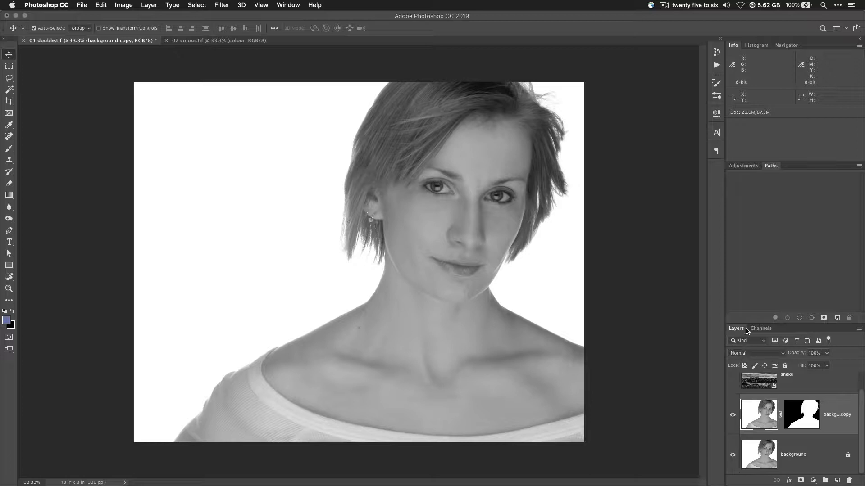
# Browse the blend modes for the background copy layer and keep it at Normal.
pyautogui.click(751, 358)
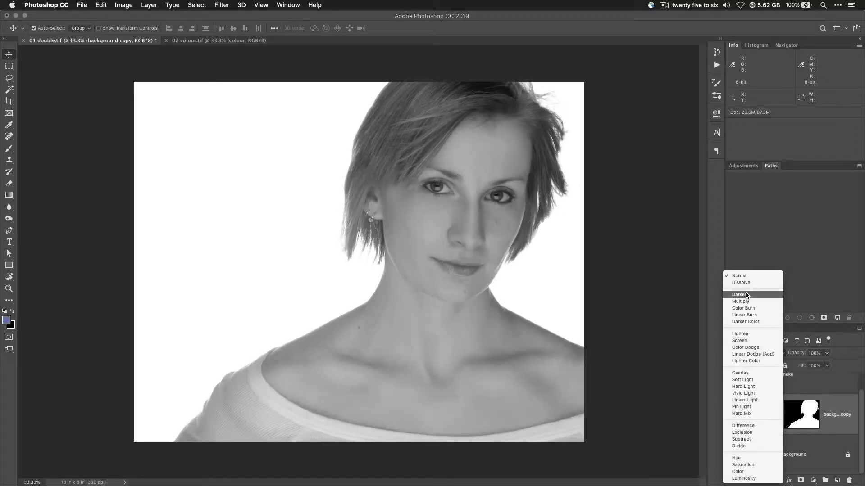
pyautogui.click(802, 282)
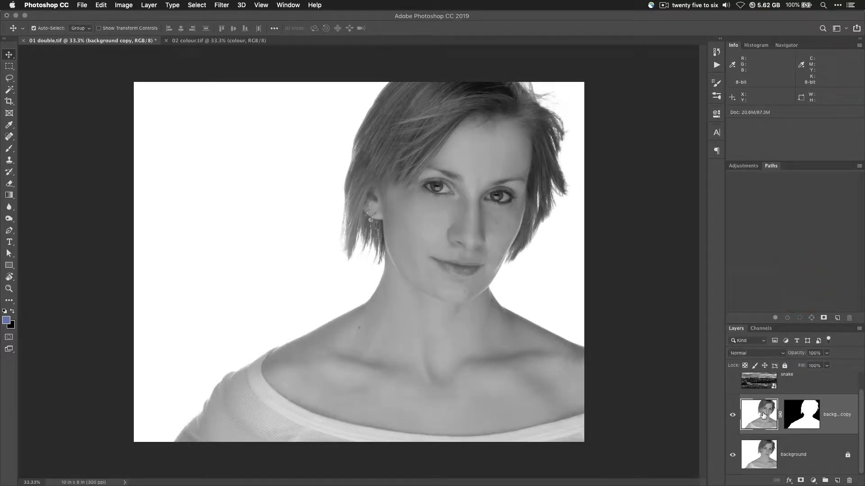
pyautogui.click(749, 354)
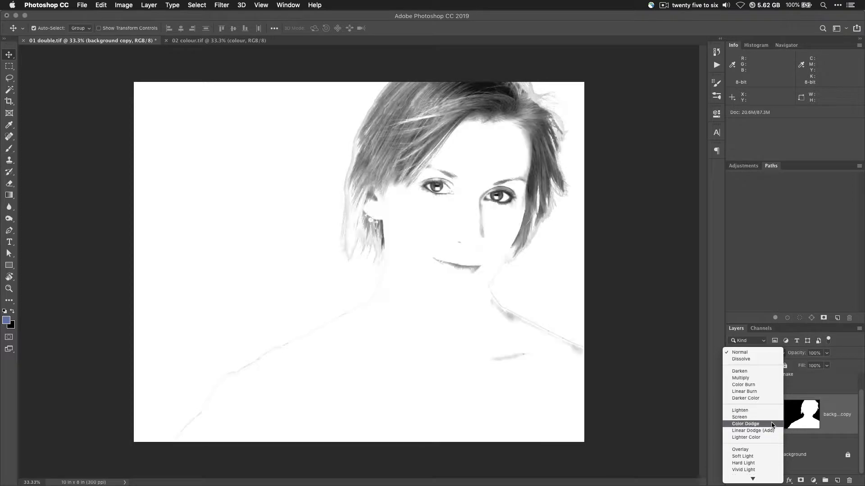
pyautogui.scroll(-2, 770, 437)
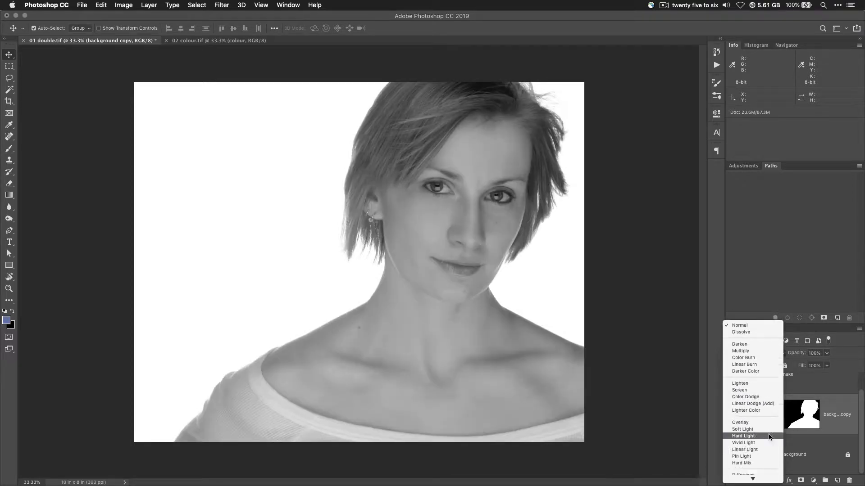
pyautogui.scroll(-3, 770, 437)
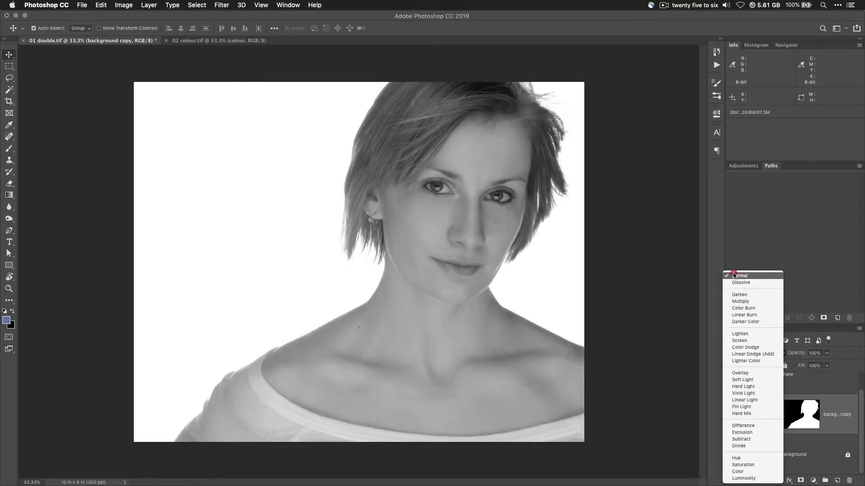
pyautogui.click(734, 275)
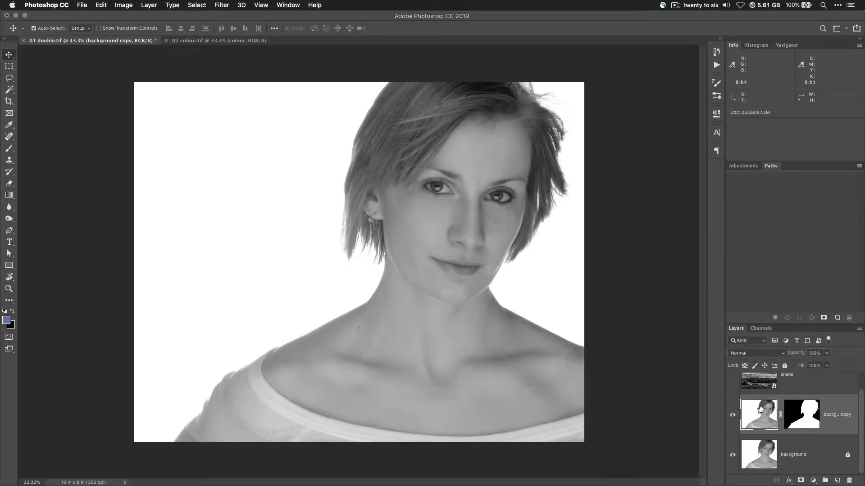
# Make the snake layer visible and set its blend mode to Overlay.
pyautogui.scroll(2, 759, 405)
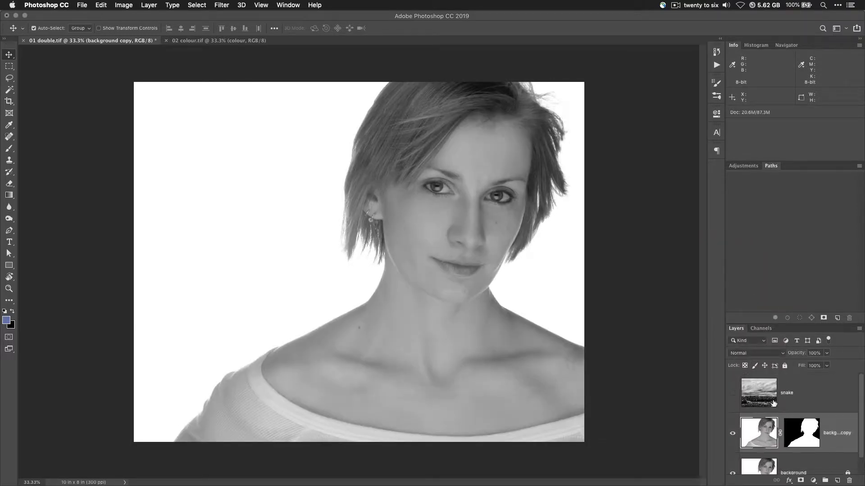
pyautogui.click(766, 396)
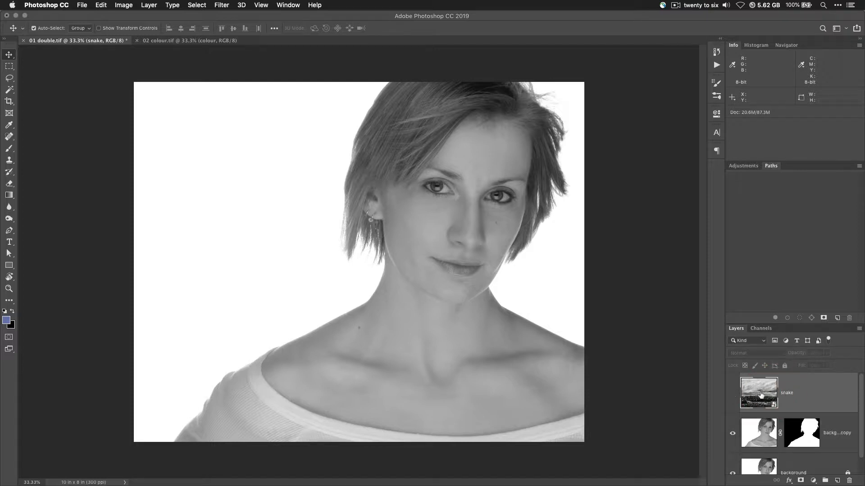
pyautogui.click(733, 393)
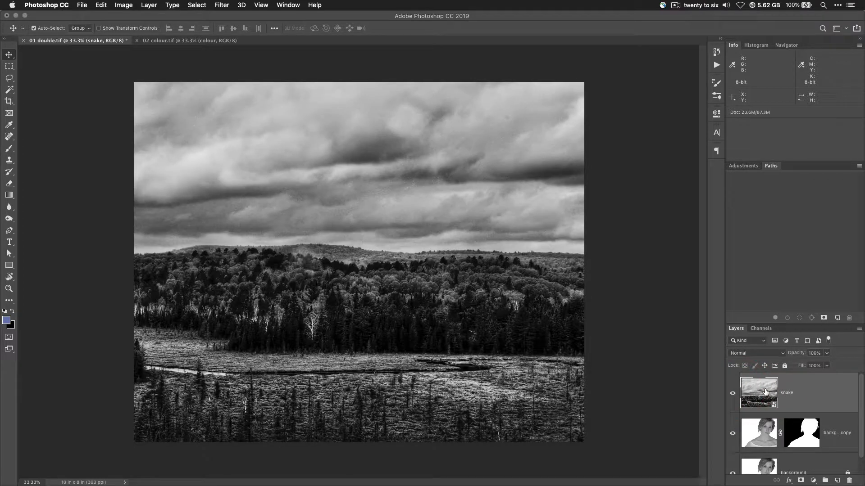
pyautogui.click(755, 355)
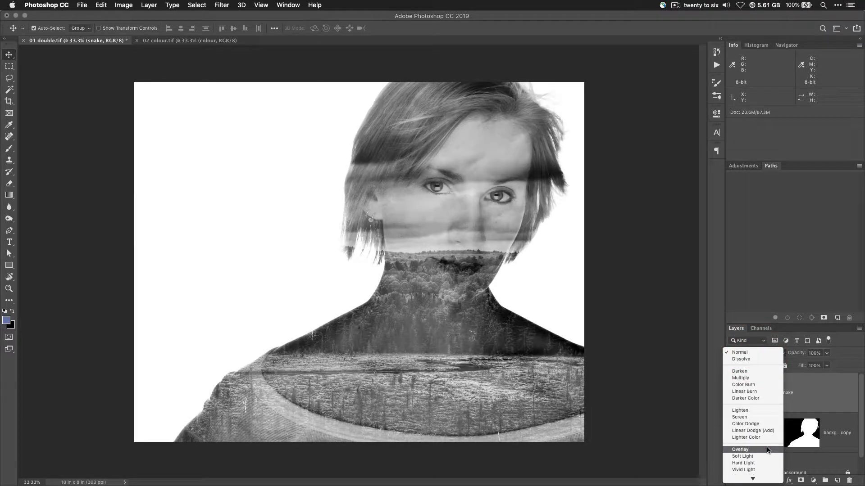
pyautogui.click(769, 450)
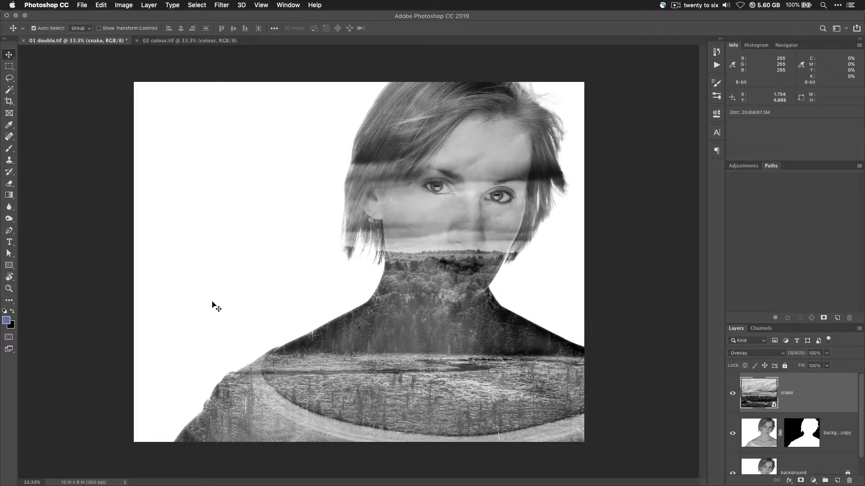
# Examine the background copy's layer mask and the visibility of the background layer below it.
pyautogui.scroll(-2, 750, 436)
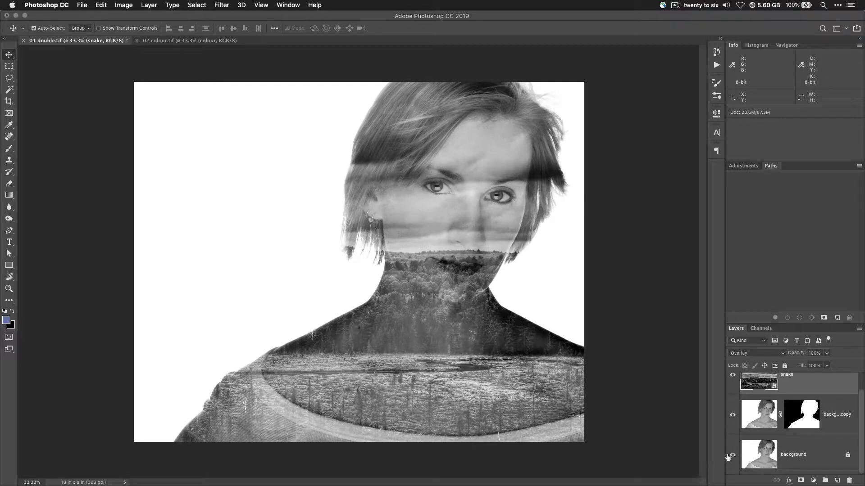
pyautogui.click(803, 415)
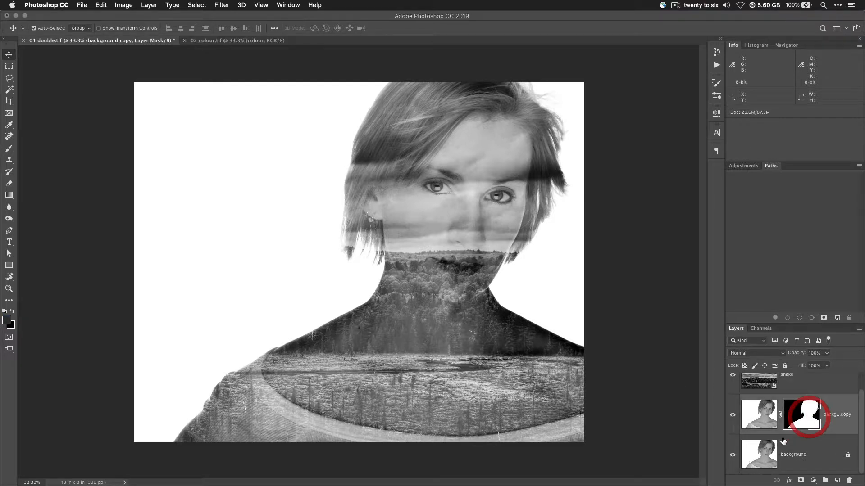
pyautogui.click(732, 457)
pyautogui.click(731, 457)
pyautogui.scroll(2, 789, 449)
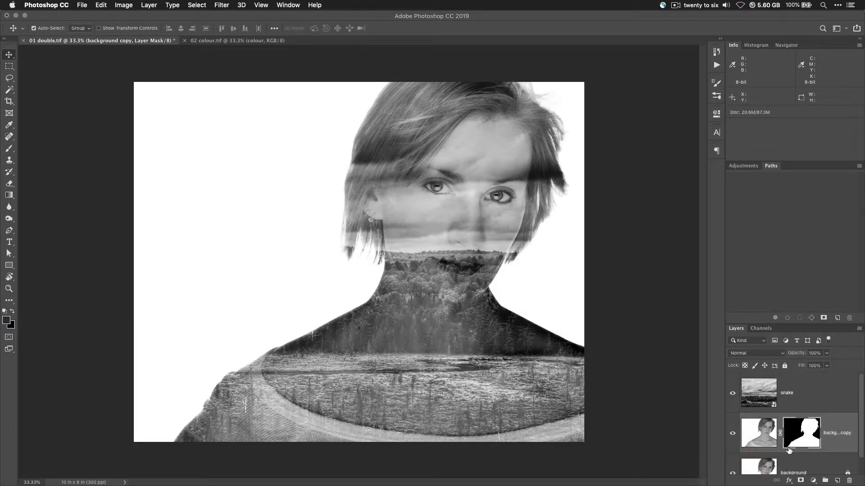
# Move the snake layer's landscape down so its tree line crosses the woman's shoulders.
pyautogui.click(753, 393)
pyautogui.click(469, 269)
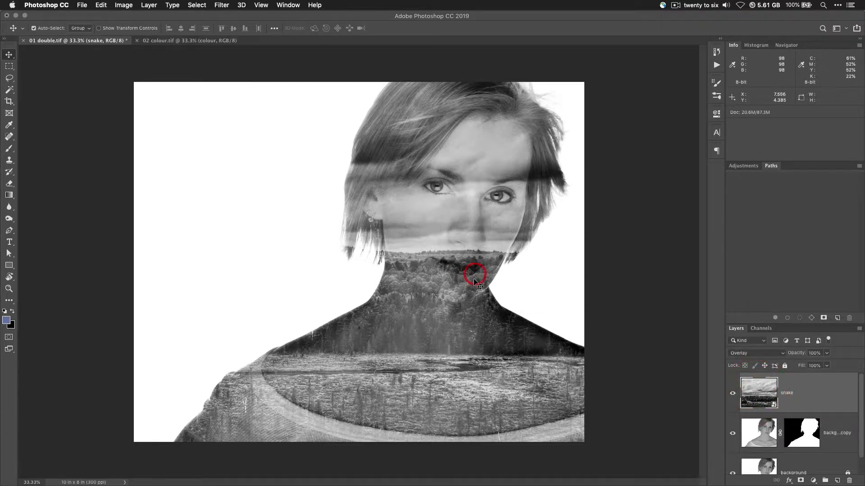
pyautogui.moveTo(469, 270); pyautogui.dragTo(447, 315)
pyautogui.moveTo(514, 353); pyautogui.dragTo(512, 369)
# Duplicate the snake layer, rotate the copy 180°, and shift it up about 1.3 in so the inverted trees cover the hair.
pyautogui.press('super+j')
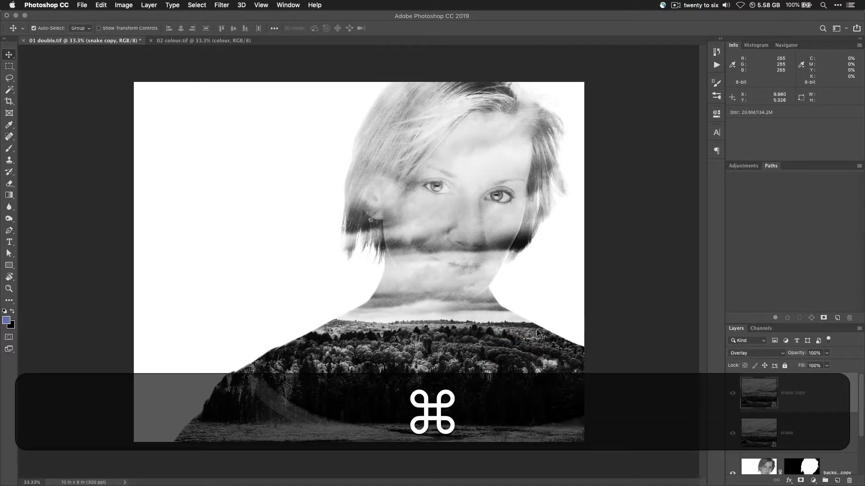
pyautogui.press('super+t')
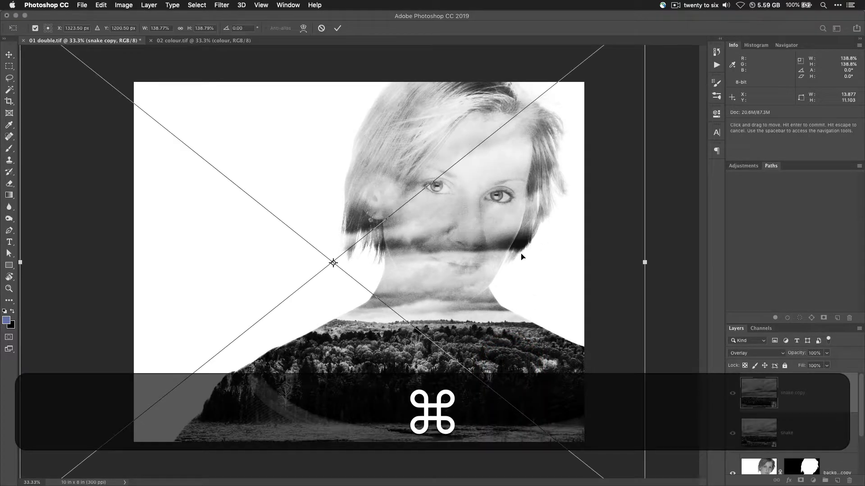
pyautogui.press('super+minus')
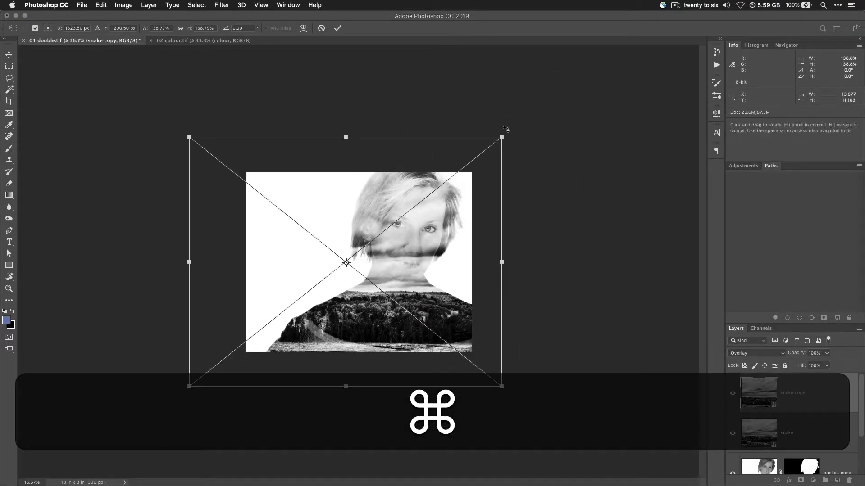
pyautogui.moveTo(504, 133); pyautogui.dragTo(283, 322)
pyautogui.moveTo(381, 275); pyautogui.dragTo(394, 241)
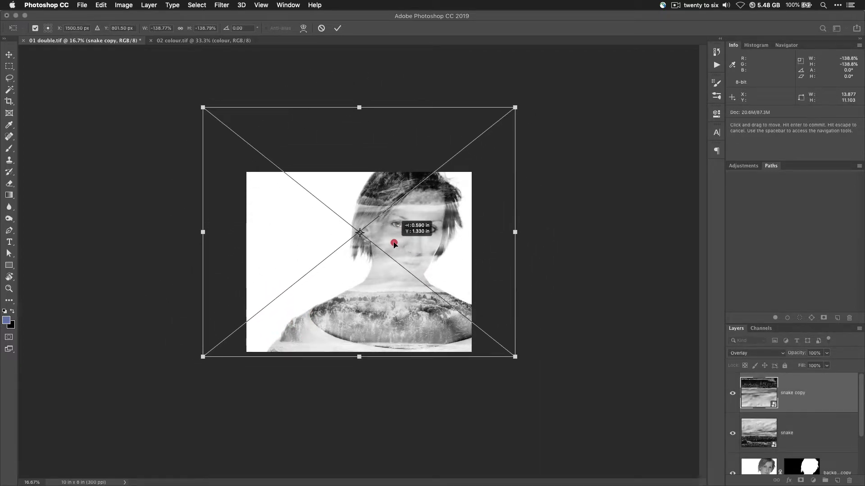
pyautogui.press('super+Return')
# Set the snake copy layer's opacity to 66%.
pyautogui.press('super+equal')
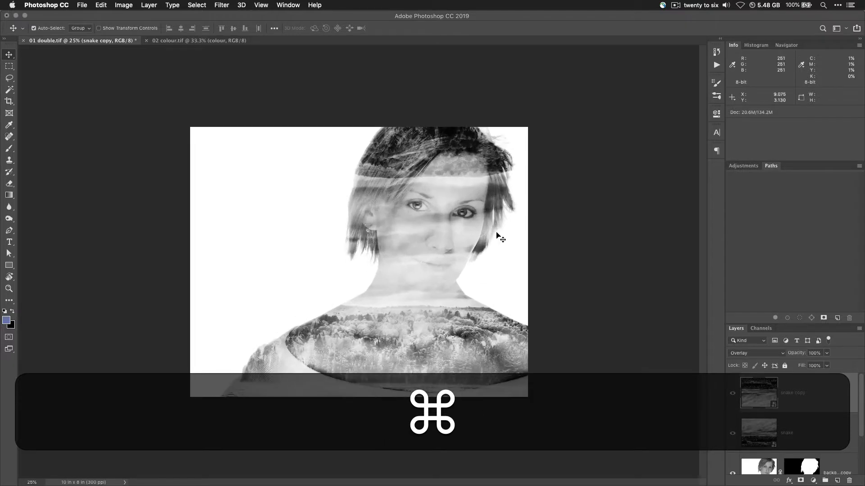
pyautogui.moveTo(797, 353); pyautogui.dragTo(778, 353)
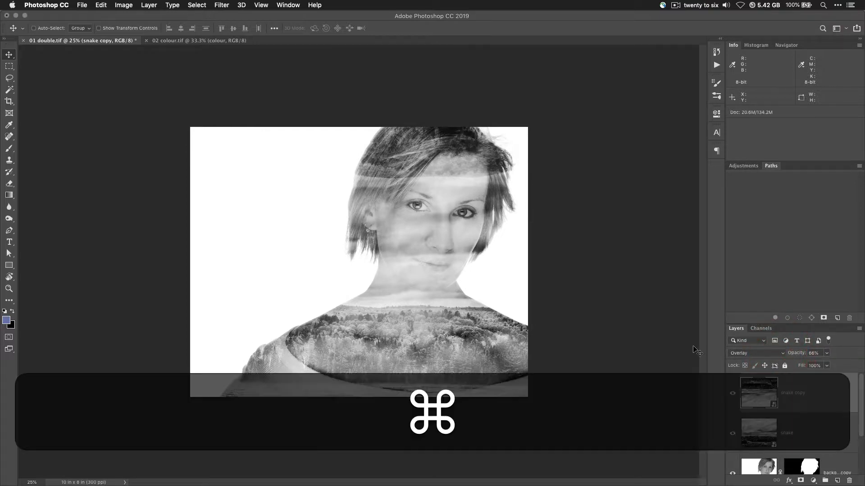
pyautogui.press('super+equal')
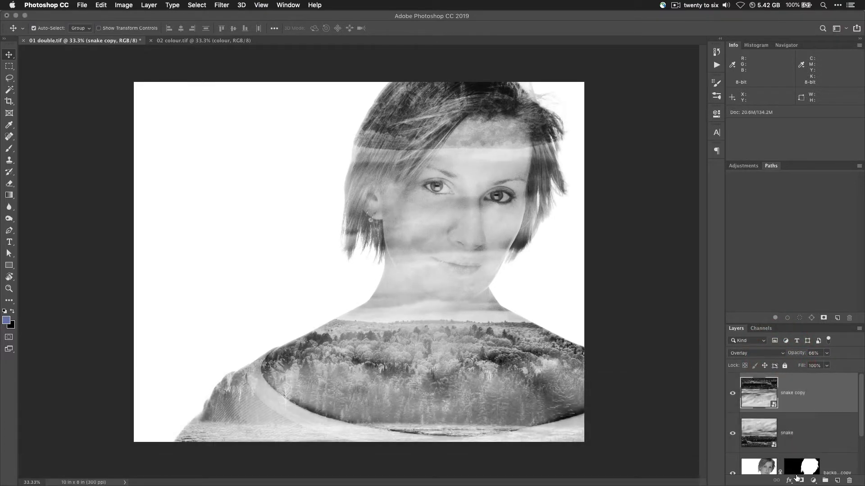
# Add a layer mask to snake copy and paint black over both eyes with a size 250 brush at 50% opacity.
pyautogui.click(800, 480)
pyautogui.press('b')
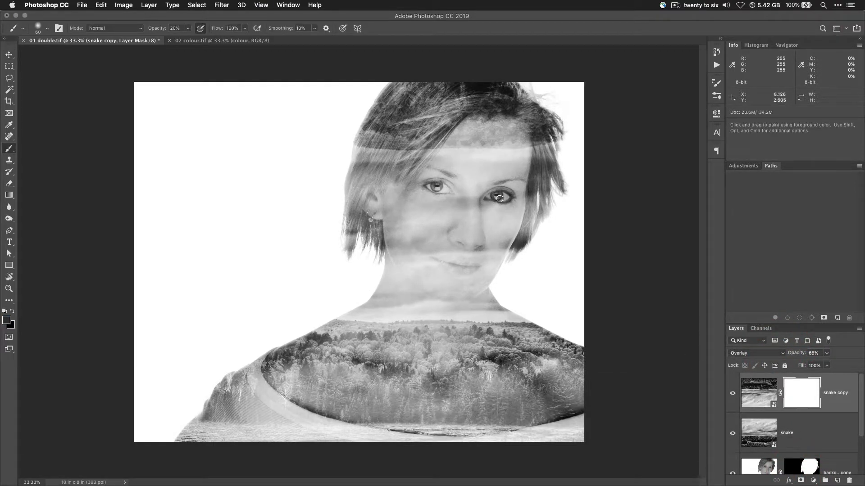
pyautogui.press(']')
pyautogui.press(']')
pyautogui.press(']')
pyautogui.press(']')
pyautogui.press(']')
pyautogui.press(']')
pyautogui.press(']')
pyautogui.moveTo(432, 185)
pyautogui.mouseDown()
pyautogui.moveTo(410, 184)
pyautogui.moveTo(452, 193)
pyautogui.moveTo(404, 186)
pyautogui.moveTo(436, 187)
pyautogui.mouseUp()
pyautogui.press('x')
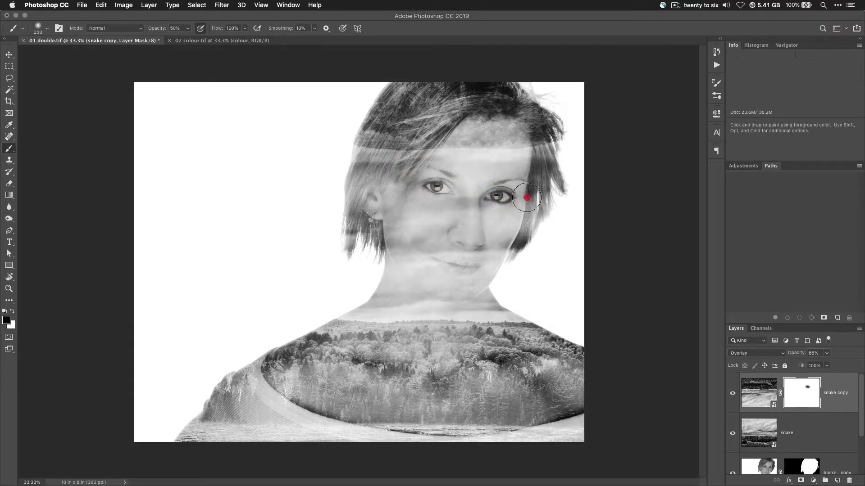
pyautogui.moveTo(527, 198)
pyautogui.mouseDown()
pyautogui.moveTo(465, 193)
pyautogui.moveTo(481, 194)
pyautogui.mouseUp()
# Add a layer mask to the snake layer and paint black over the eyes and mouth at 50% brush opacity.
pyautogui.click(801, 426)
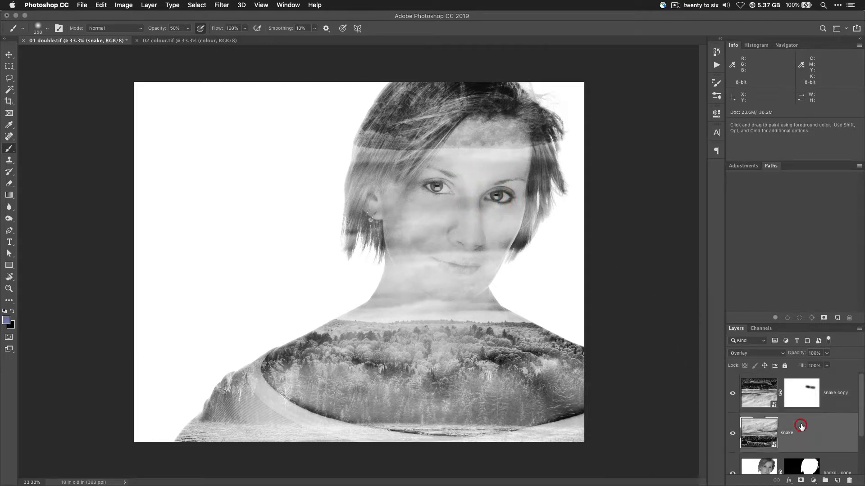
pyautogui.click(801, 481)
pyautogui.press('x')
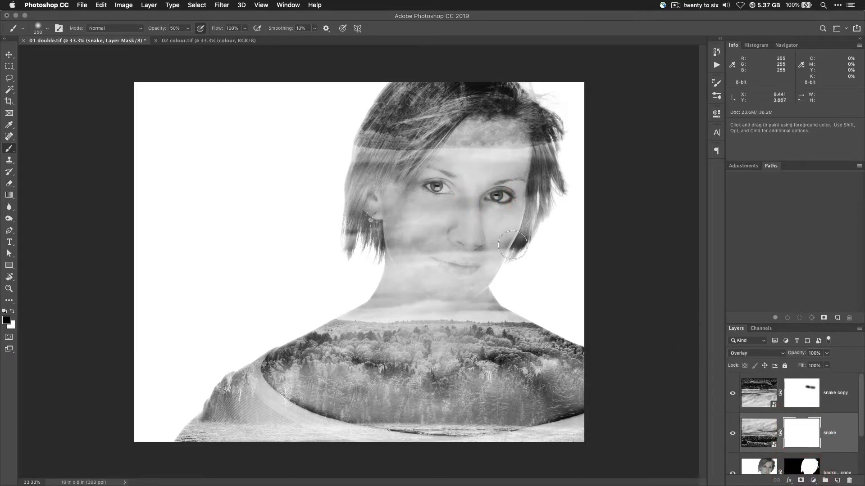
pyautogui.moveTo(496, 198); pyautogui.dragTo(401, 187)
pyautogui.click(405, 181)
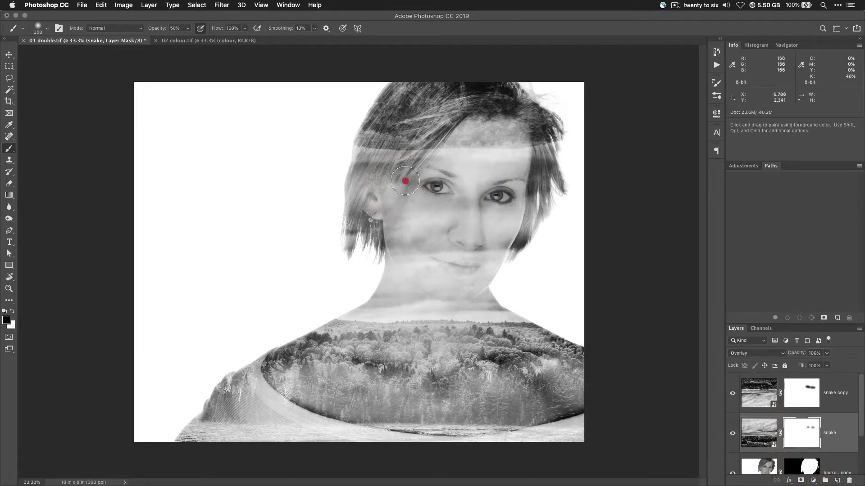
pyautogui.click(384, 178)
pyautogui.click(355, 167)
pyautogui.click(561, 201)
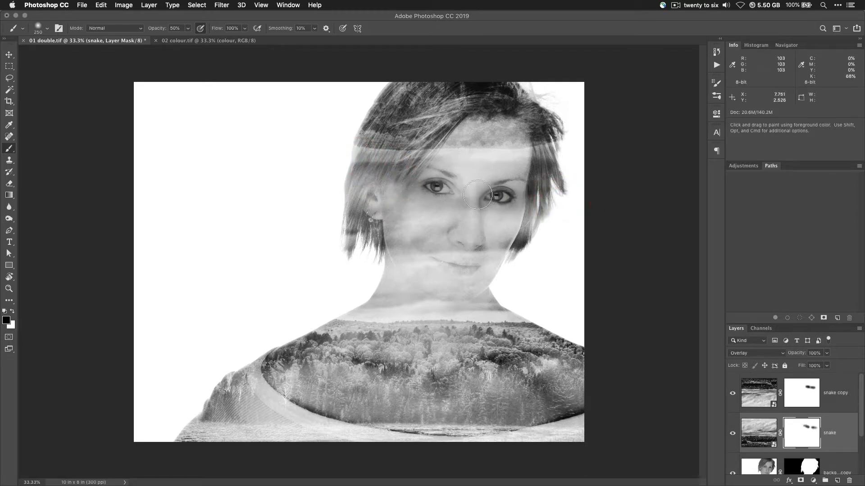
pyautogui.click(430, 186)
pyautogui.click(429, 257)
pyautogui.click(470, 277)
pyautogui.click(388, 263)
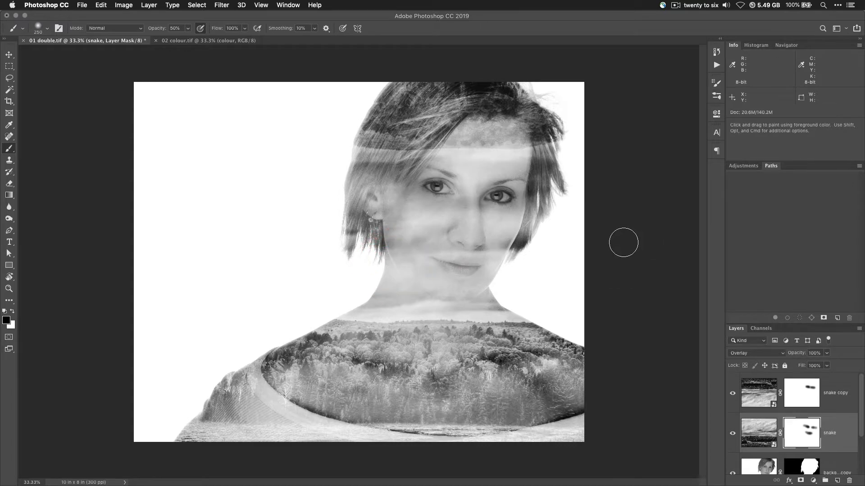
# Switch to the 02 colour.tif document and activate the Move tool.
pyautogui.click(191, 42)
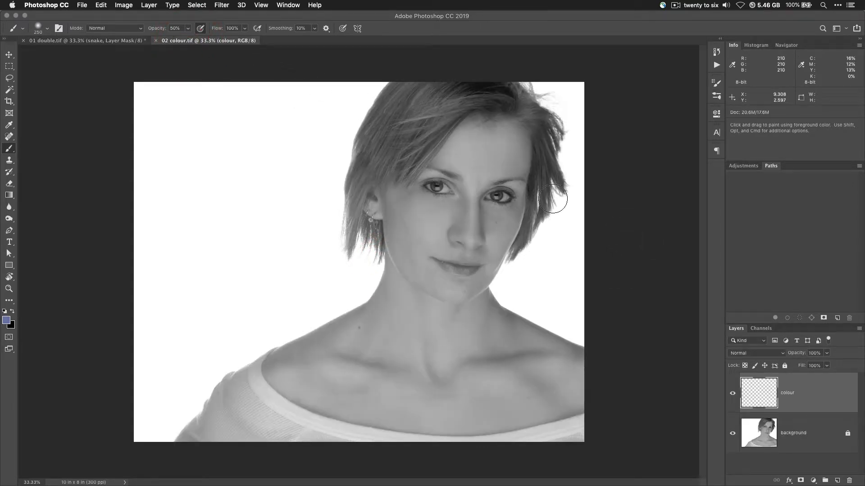
pyautogui.press('v')
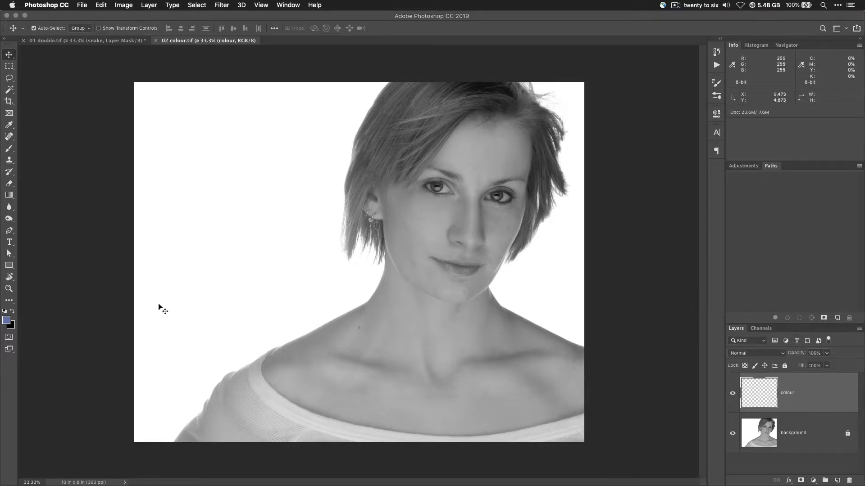
# Set the foreground colour to a skin tone of C 10, M 30, Y 40 and activate the Move tool.
pyautogui.click(6, 320)
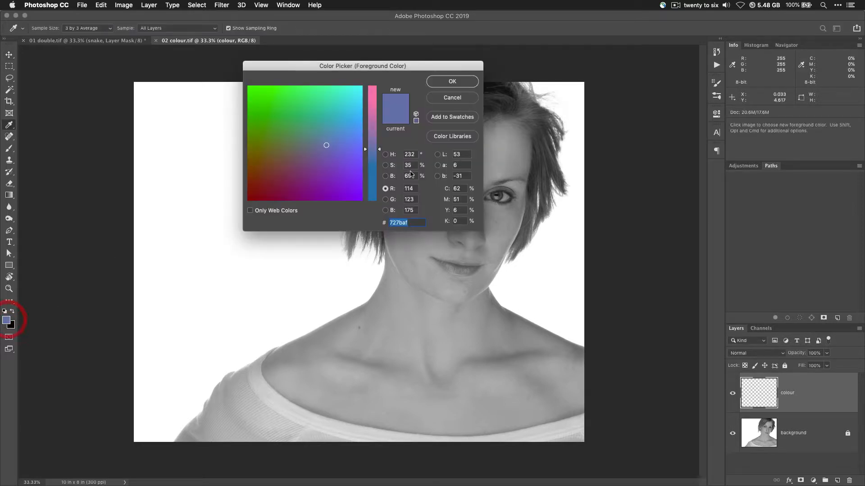
pyautogui.click(461, 189)
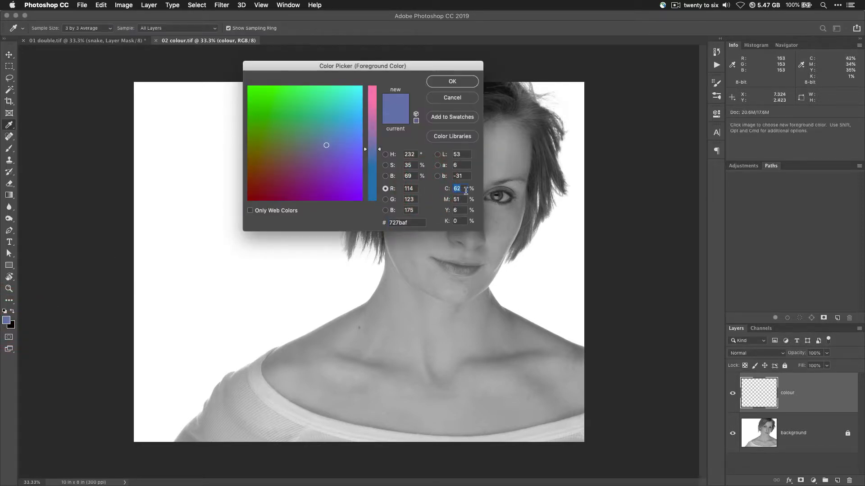
pyautogui.write('10')
pyautogui.press('Tab')
pyautogui.write('30')
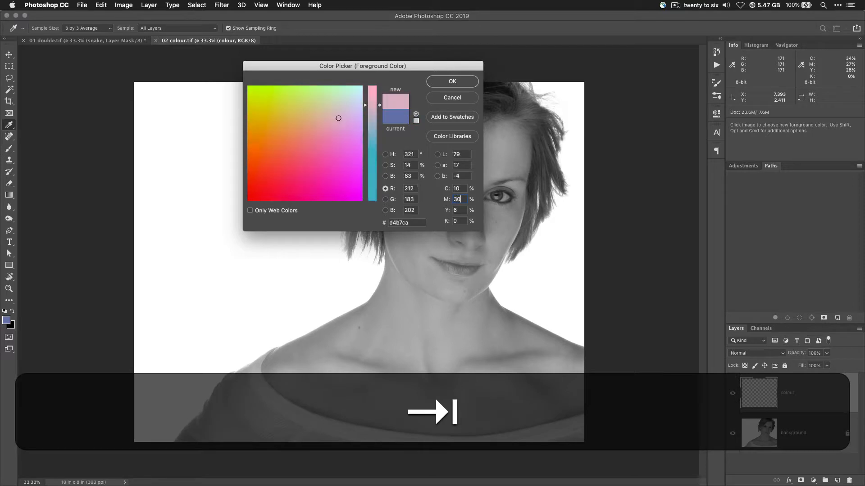
pyautogui.write('40')
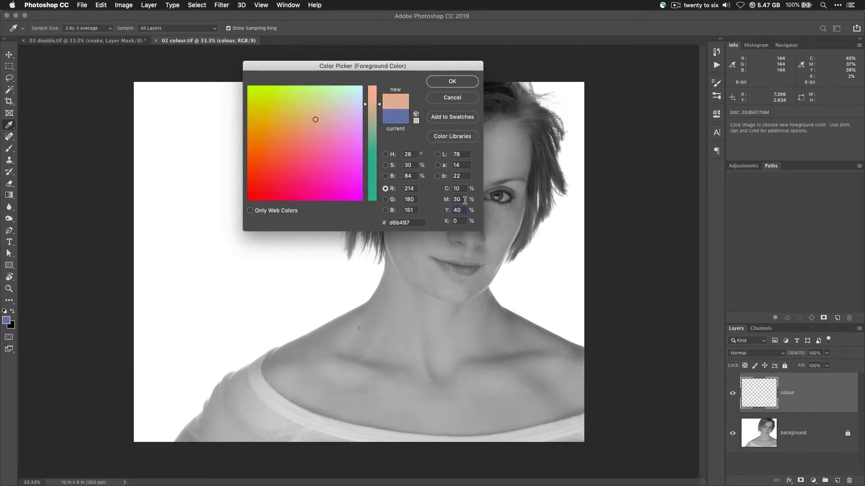
pyautogui.click(464, 82)
pyautogui.press('v')
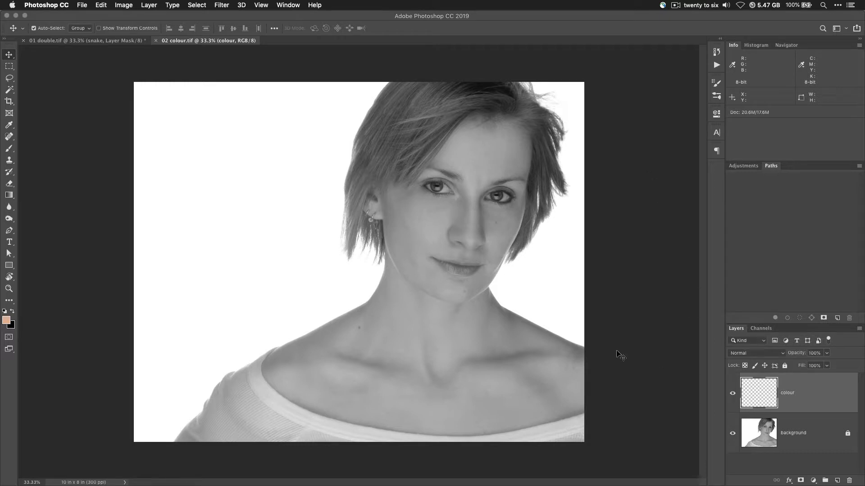
# Paint skin tone across the chest on the colour layer with a size 250 brush and set the layer's blend mode to Color.
pyautogui.press('b')
pyautogui.moveTo(386, 334)
pyautogui.mouseDown()
pyautogui.moveTo(504, 349)
pyautogui.moveTo(387, 342)
pyautogui.moveTo(494, 359)
pyautogui.moveTo(381, 364)
pyautogui.moveTo(530, 365)
pyautogui.moveTo(324, 366)
pyautogui.moveTo(544, 374)
pyautogui.moveTo(364, 382)
pyautogui.moveTo(500, 399)
pyautogui.mouseUp()
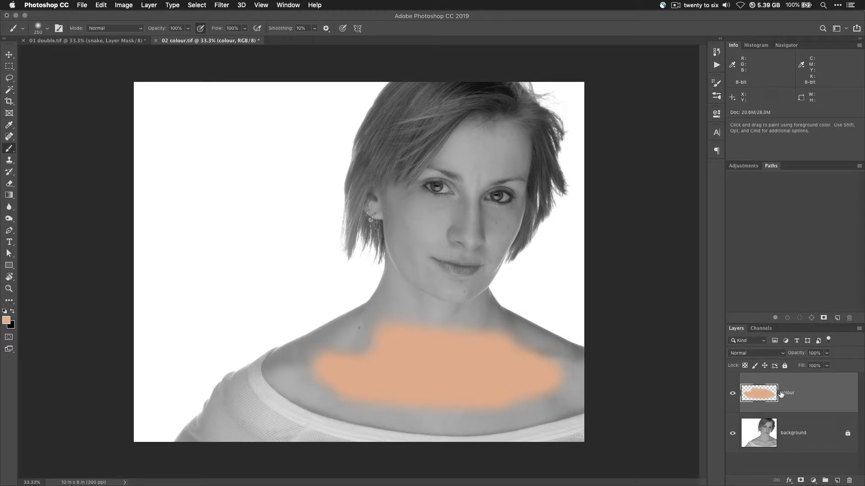
pyautogui.click(757, 356)
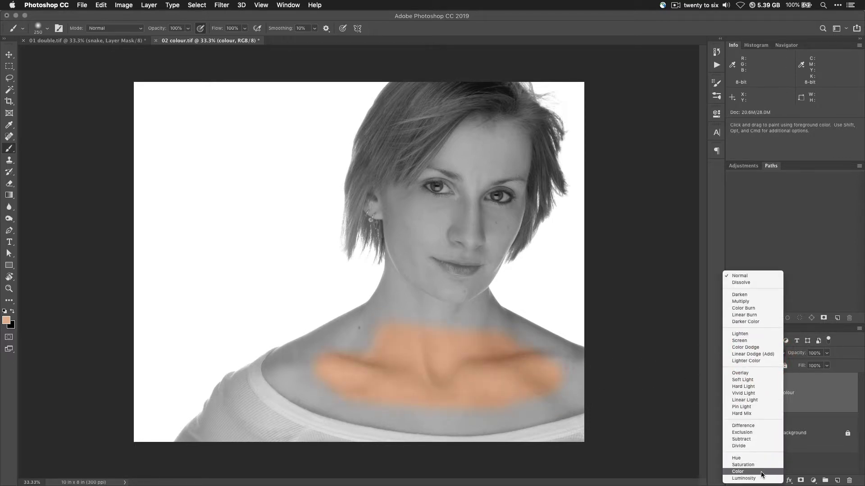
pyautogui.click(734, 472)
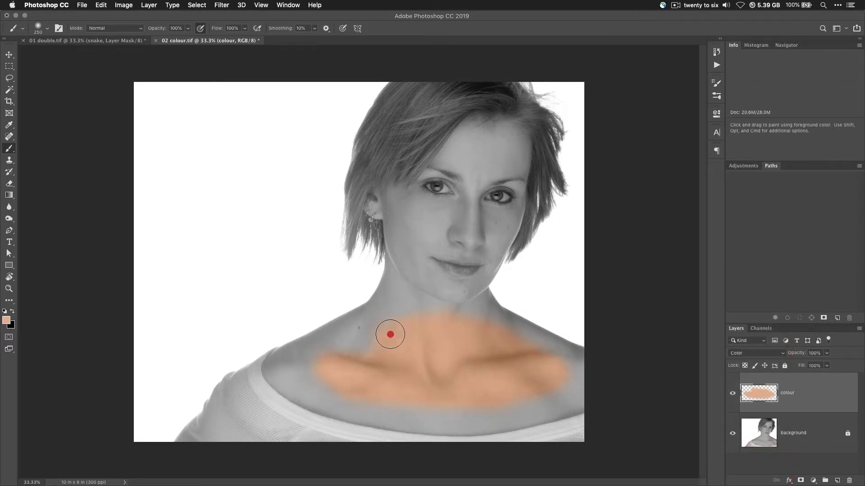
# Paint the remaining skin of the chest, shoulders and neck on the colour layer up to the edge of the top.
pyautogui.moveTo(546, 382)
pyautogui.mouseDown()
pyautogui.moveTo(567, 367)
pyautogui.moveTo(491, 319)
pyautogui.moveTo(579, 362)
pyautogui.moveTo(496, 315)
pyautogui.mouseUp()
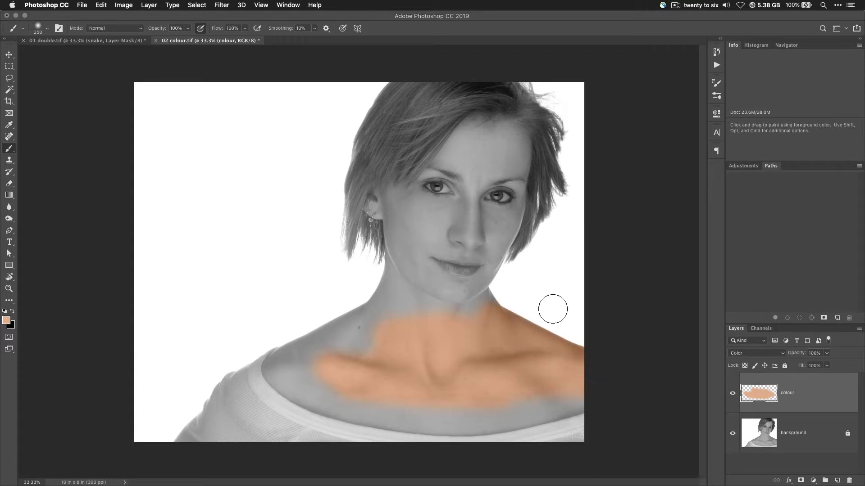
pyautogui.moveTo(566, 290)
pyautogui.mouseDown()
pyautogui.moveTo(586, 349)
pyautogui.moveTo(568, 396)
pyautogui.moveTo(526, 408)
pyautogui.mouseUp()
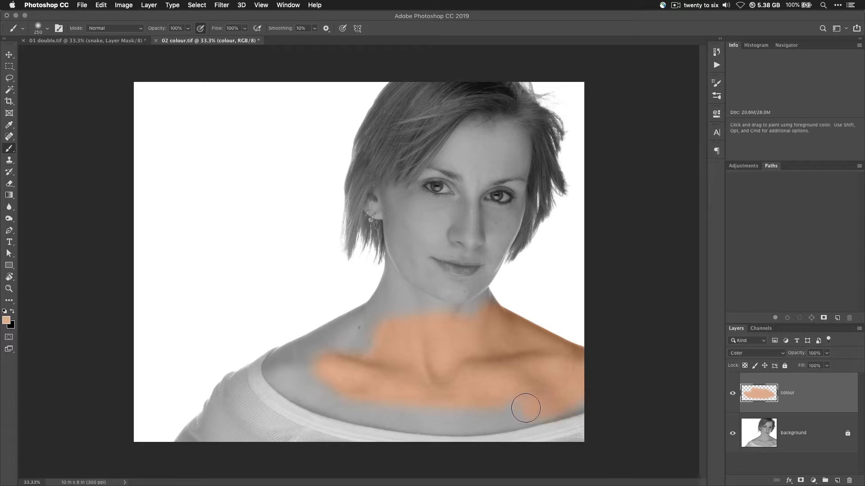
pyautogui.moveTo(577, 397)
pyautogui.mouseDown()
pyautogui.moveTo(503, 414)
pyautogui.moveTo(410, 416)
pyautogui.moveTo(320, 398)
pyautogui.moveTo(280, 370)
pyautogui.moveTo(398, 303)
pyautogui.moveTo(353, 355)
pyautogui.moveTo(364, 328)
pyautogui.moveTo(285, 365)
pyautogui.moveTo(370, 382)
pyautogui.moveTo(342, 385)
pyautogui.moveTo(387, 375)
pyautogui.moveTo(427, 324)
pyautogui.moveTo(401, 300)
pyautogui.moveTo(476, 312)
pyautogui.moveTo(473, 300)
pyautogui.moveTo(480, 306)
pyautogui.moveTo(410, 286)
pyautogui.moveTo(403, 216)
pyautogui.moveTo(406, 255)
pyautogui.moveTo(373, 326)
pyautogui.mouseUp()
# Paint the cheeks, nose, chin and forehead in skin tone with a smaller brush, leaving the eyes and lips unpainted.
pyautogui.press('[')
pyautogui.press('[')
pyautogui.press('[')
pyautogui.press('[')
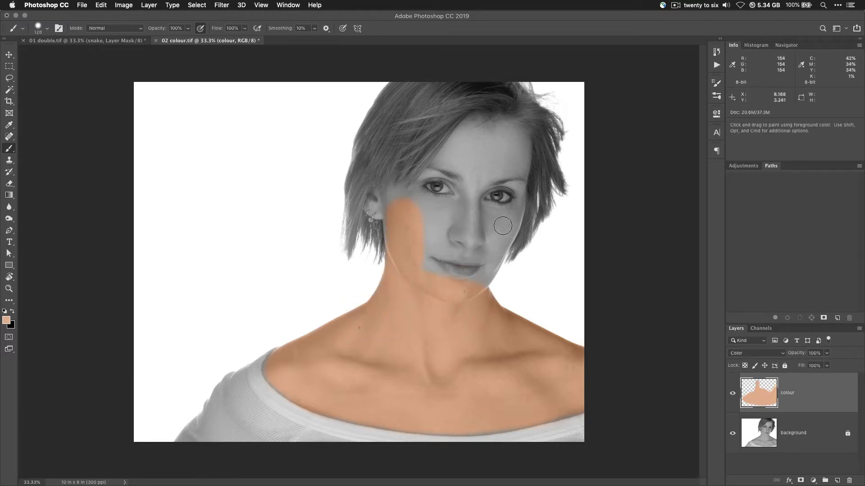
pyautogui.moveTo(509, 218)
pyautogui.mouseDown()
pyautogui.moveTo(459, 219)
pyautogui.moveTo(489, 230)
pyautogui.moveTo(468, 237)
pyautogui.mouseUp()
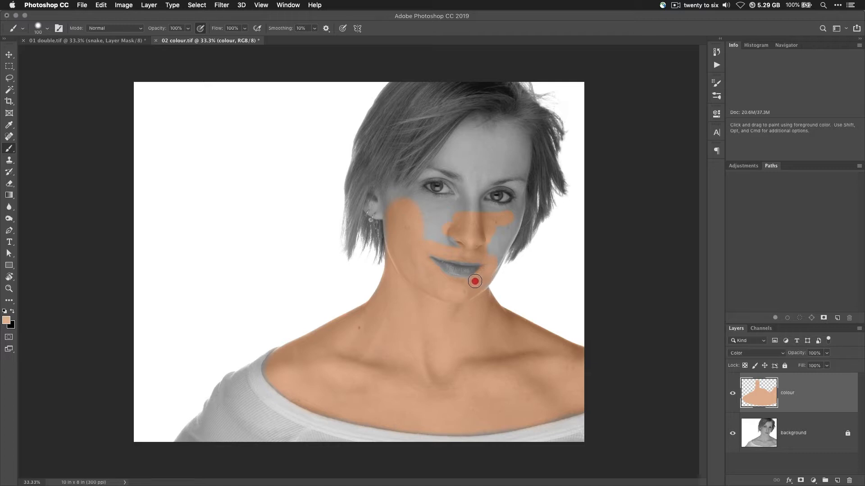
pyautogui.moveTo(418, 255)
pyautogui.mouseDown()
pyautogui.moveTo(435, 238)
pyautogui.moveTo(479, 244)
pyautogui.moveTo(438, 238)
pyautogui.moveTo(471, 231)
pyautogui.mouseUp()
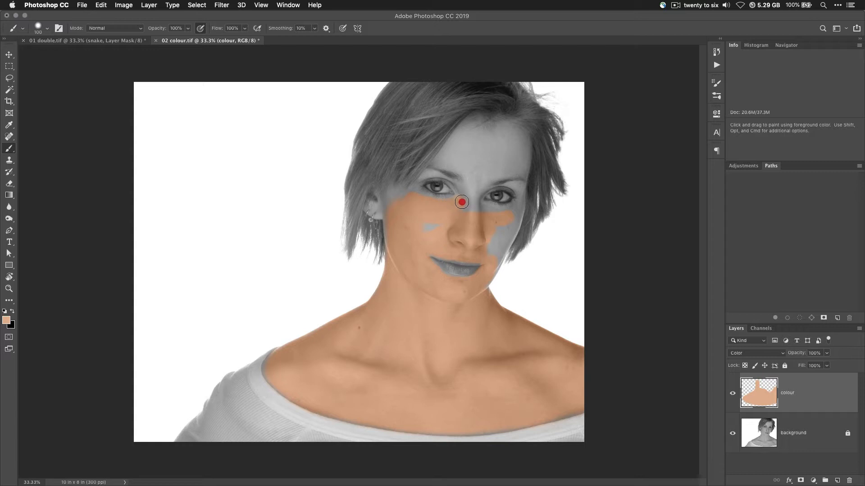
pyautogui.moveTo(428, 233); pyautogui.dragTo(456, 214)
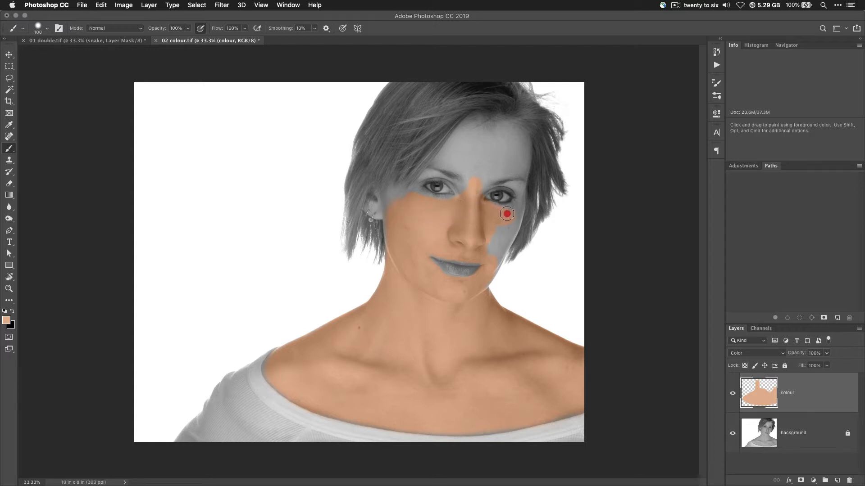
pyautogui.moveTo(491, 267); pyautogui.dragTo(506, 239)
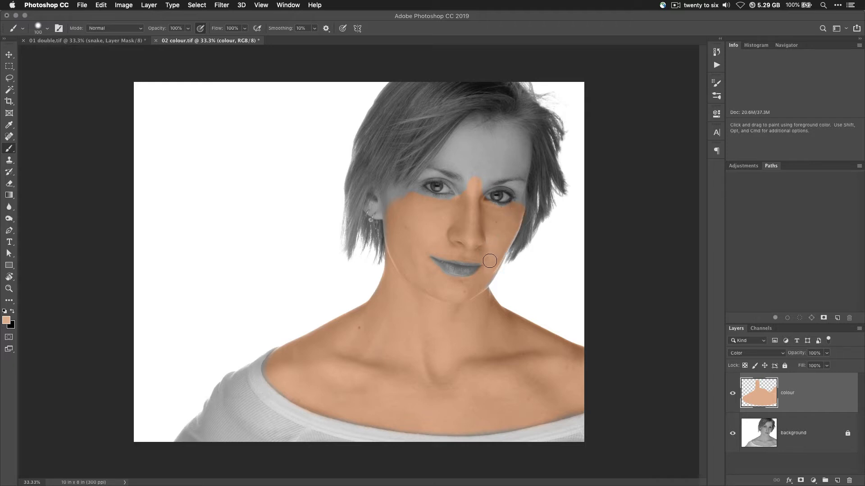
pyautogui.moveTo(511, 216); pyautogui.dragTo(518, 216)
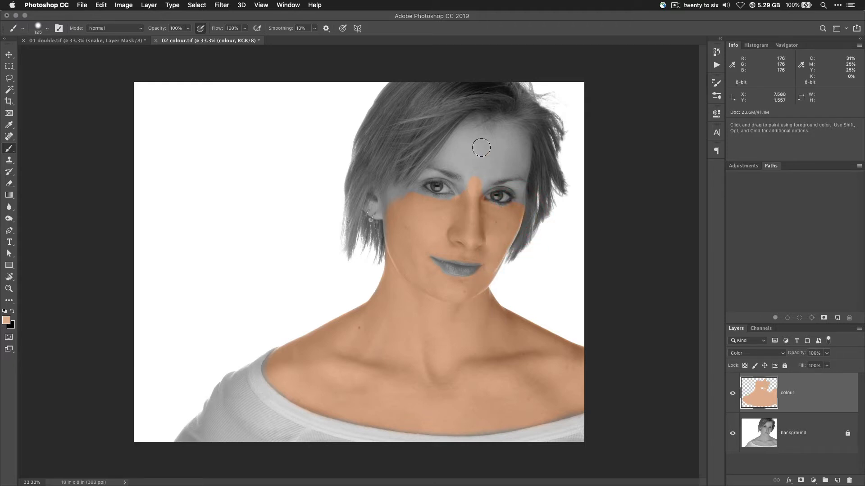
pyautogui.moveTo(481, 145)
pyautogui.mouseDown()
pyautogui.moveTo(452, 153)
pyautogui.moveTo(471, 129)
pyautogui.moveTo(480, 147)
pyautogui.moveTo(494, 128)
pyautogui.moveTo(490, 143)
pyautogui.moveTo(483, 129)
pyautogui.moveTo(478, 143)
pyautogui.moveTo(513, 139)
pyautogui.moveTo(519, 157)
pyautogui.moveTo(474, 179)
pyautogui.moveTo(490, 158)
pyautogui.moveTo(453, 161)
pyautogui.moveTo(482, 174)
pyautogui.moveTo(473, 188)
pyautogui.moveTo(455, 208)
pyautogui.moveTo(391, 201)
pyautogui.moveTo(402, 212)
pyautogui.moveTo(396, 231)
pyautogui.mouseUp()
pyautogui.click(449, 162)
# Add a Curves adjustment layer above colour and shape an S-curve that darkens the shadows and lifts the highlights.
pyautogui.press('F6')
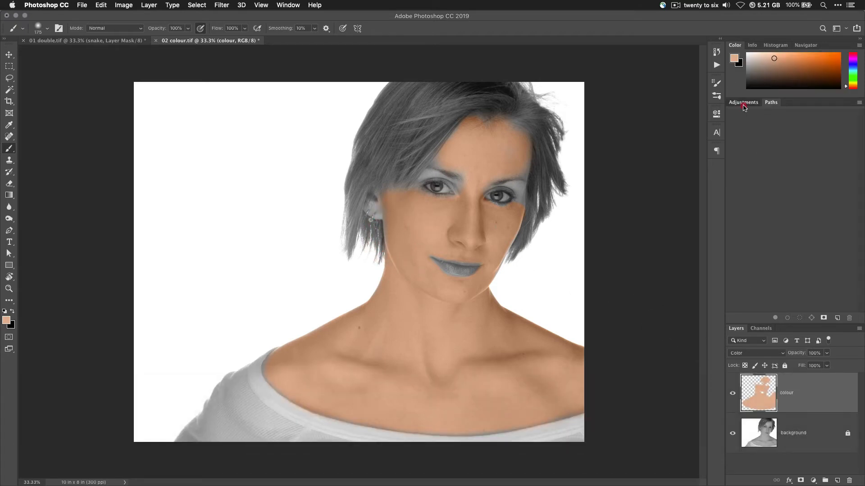
pyautogui.click(743, 103)
pyautogui.click(773, 120)
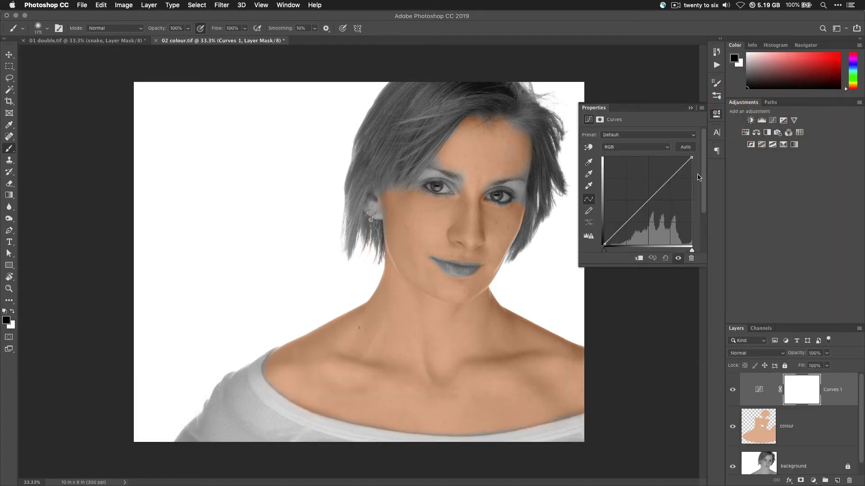
pyautogui.click(651, 198)
pyautogui.moveTo(624, 225); pyautogui.dragTo(624, 238)
pyautogui.moveTo(651, 199); pyautogui.dragTo(576, 201)
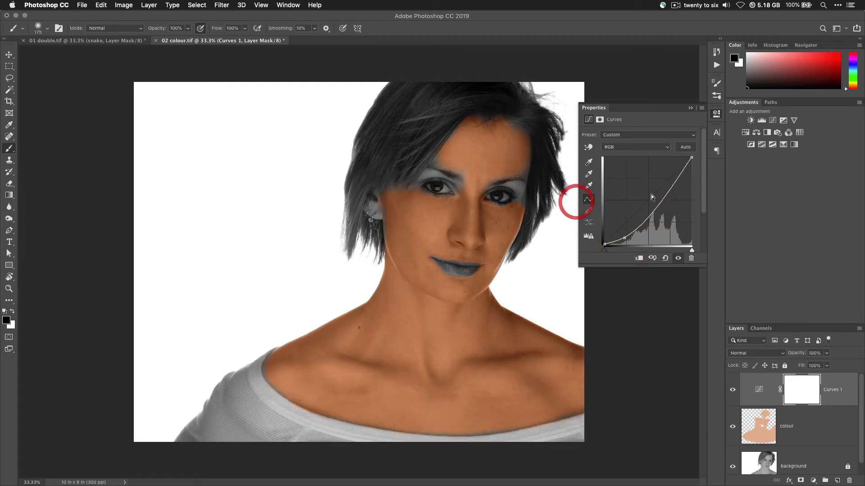
pyautogui.moveTo(676, 175); pyautogui.dragTo(673, 169)
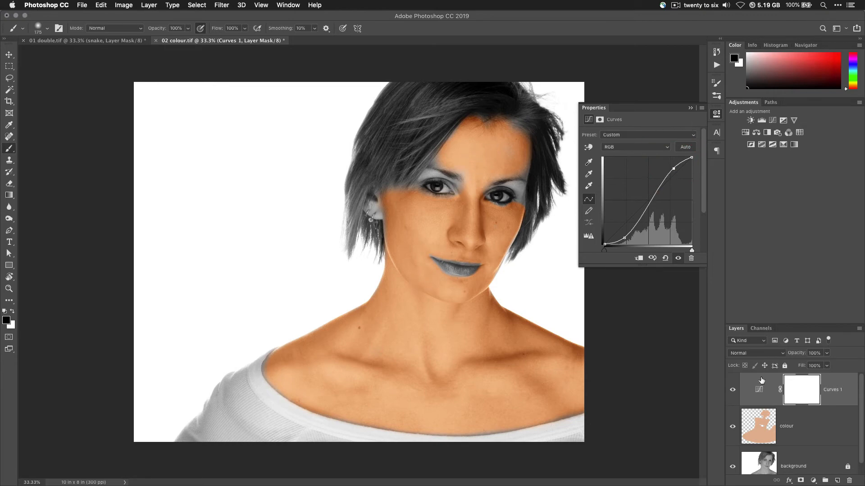
# Set the Curves layer's blend mode to Luminosity, collapse its properties and toggle the last change to compare.
pyautogui.click(756, 353)
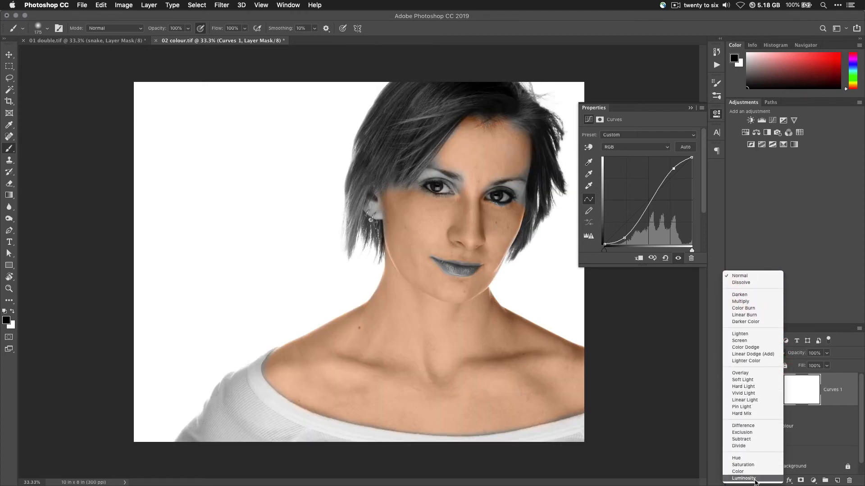
pyautogui.click(744, 478)
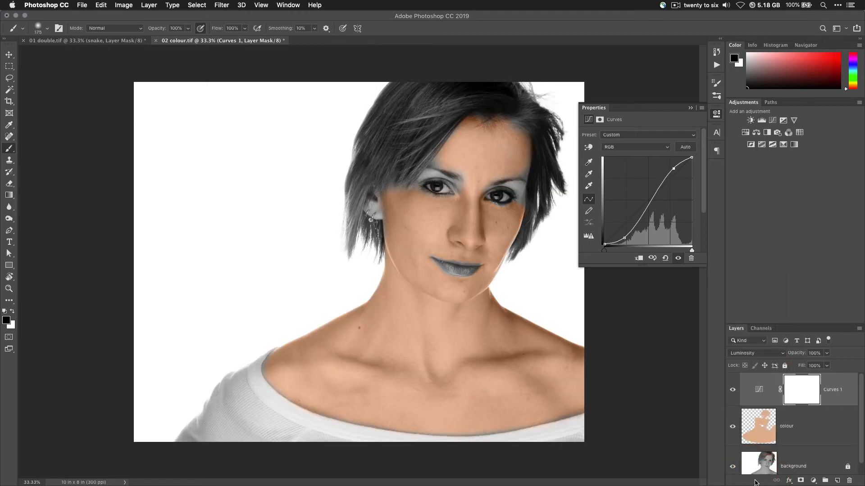
pyautogui.click(716, 113)
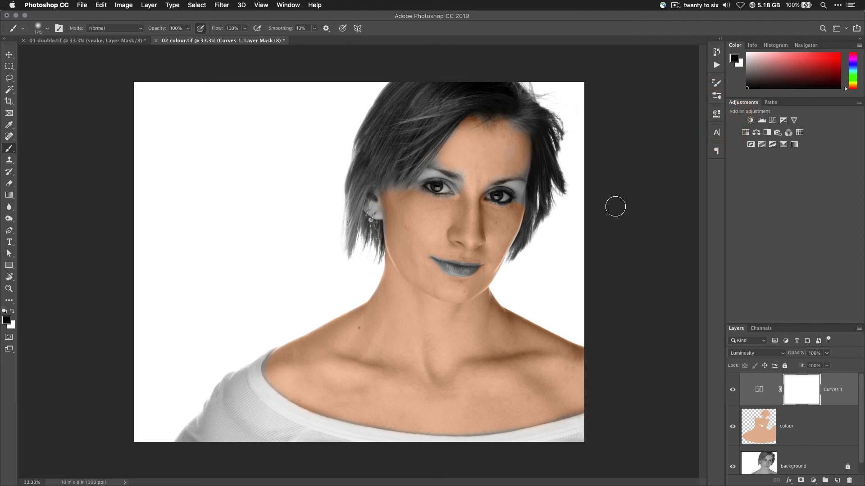
pyautogui.press('shift+super+z')
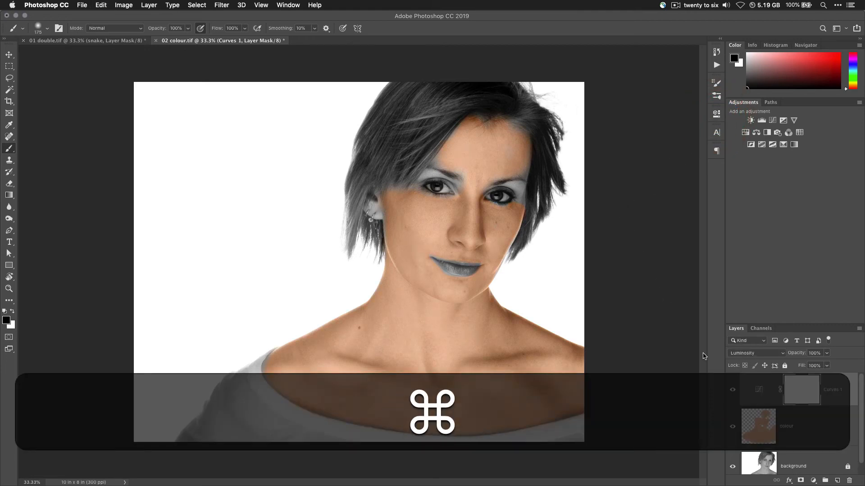
pyautogui.press('shift+super+z')
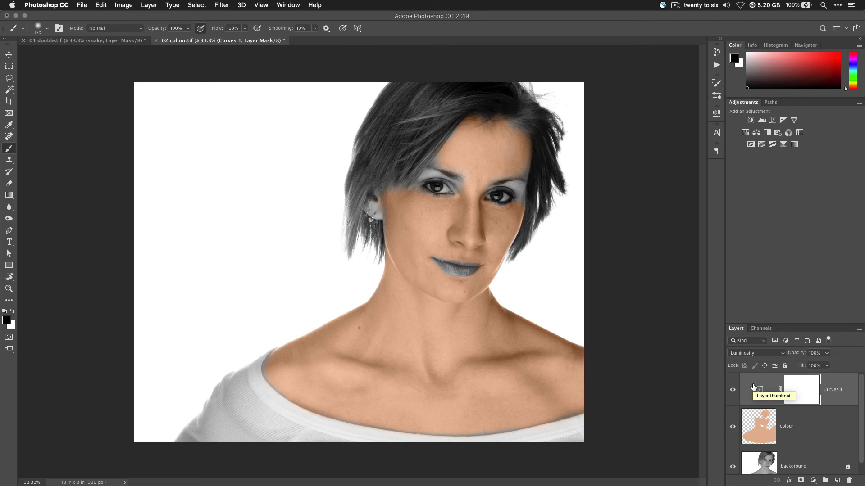
# Rename the Curves adjustment layer as cont.
pyautogui.click(755, 389)
pyautogui.doubleClick(833, 390)
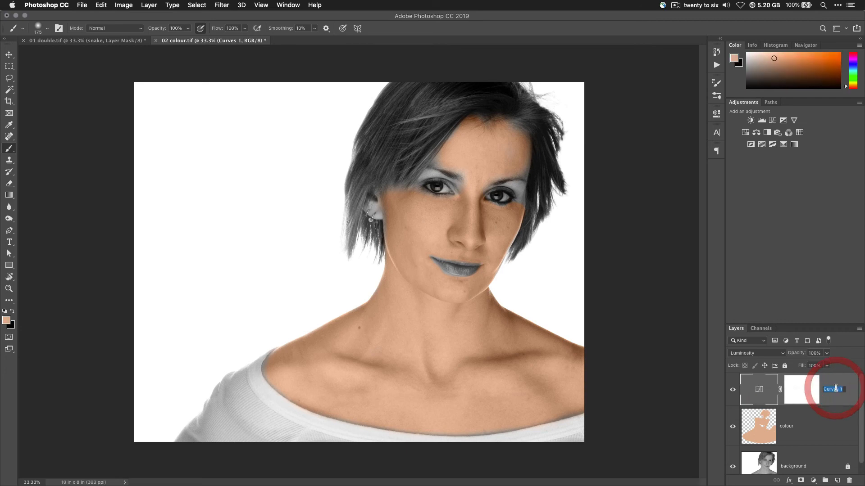
pyautogui.write('cont')
pyautogui.press('Return')
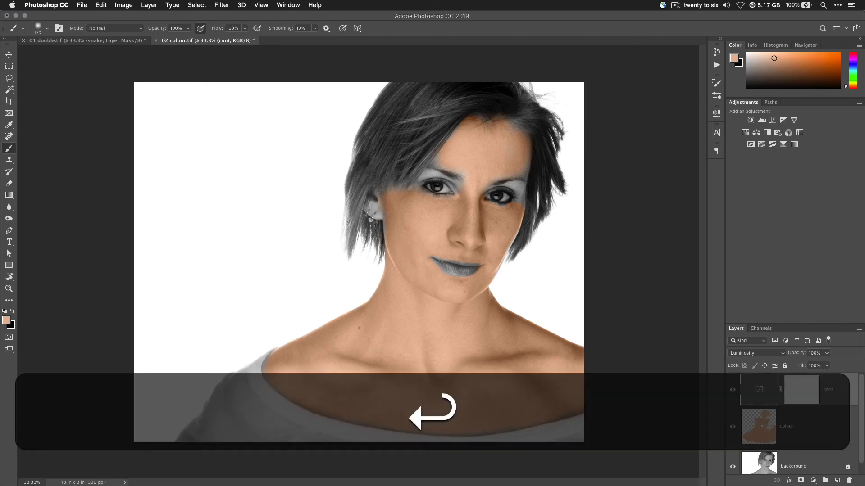